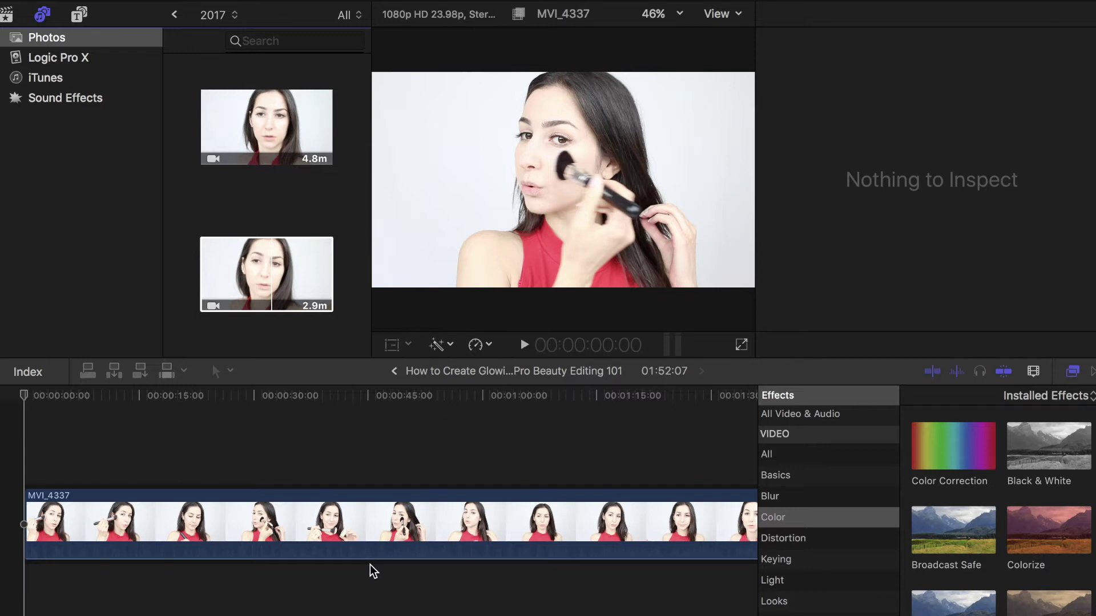
Place a Basic Title above the start of the MVI_4337 clip.
click(79, 16)
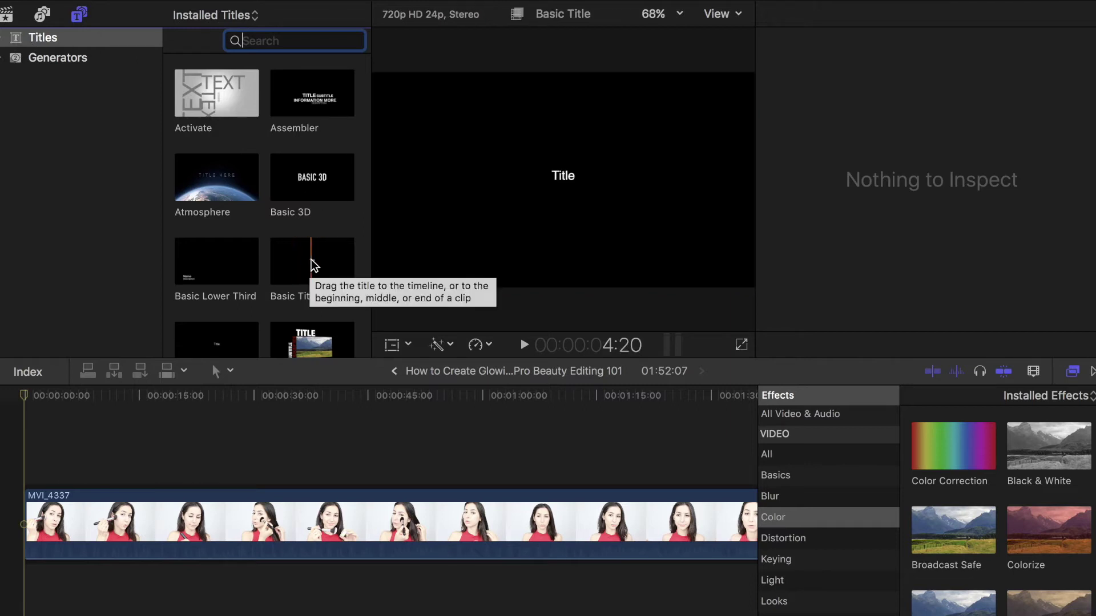
click(307, 269)
drag(308, 274, 29, 467)
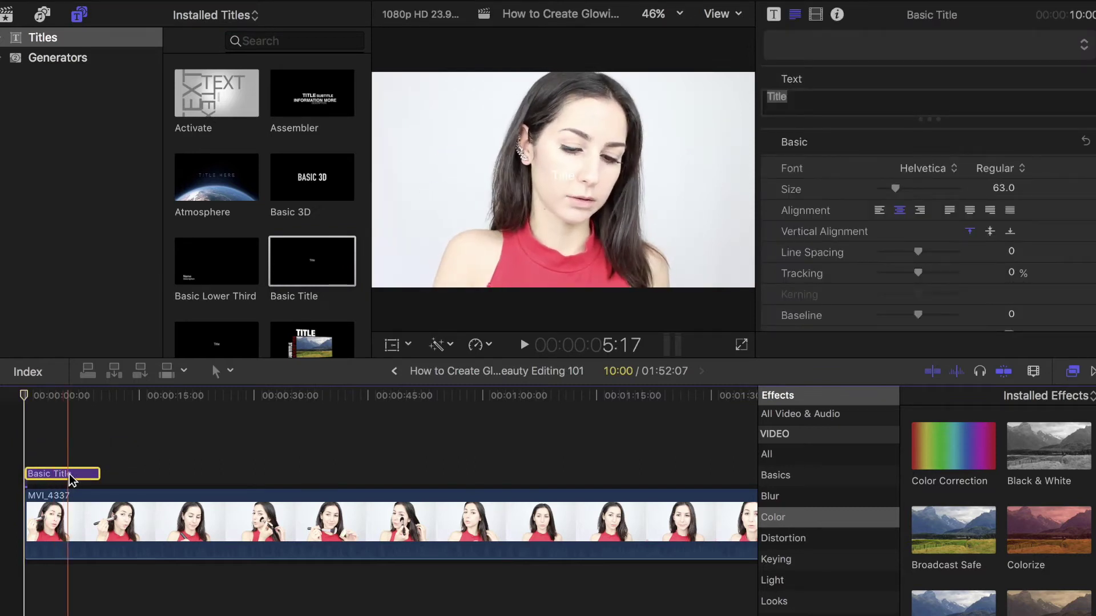
Replace the title's placeholder text with 'Subscribe!'.
click(798, 99)
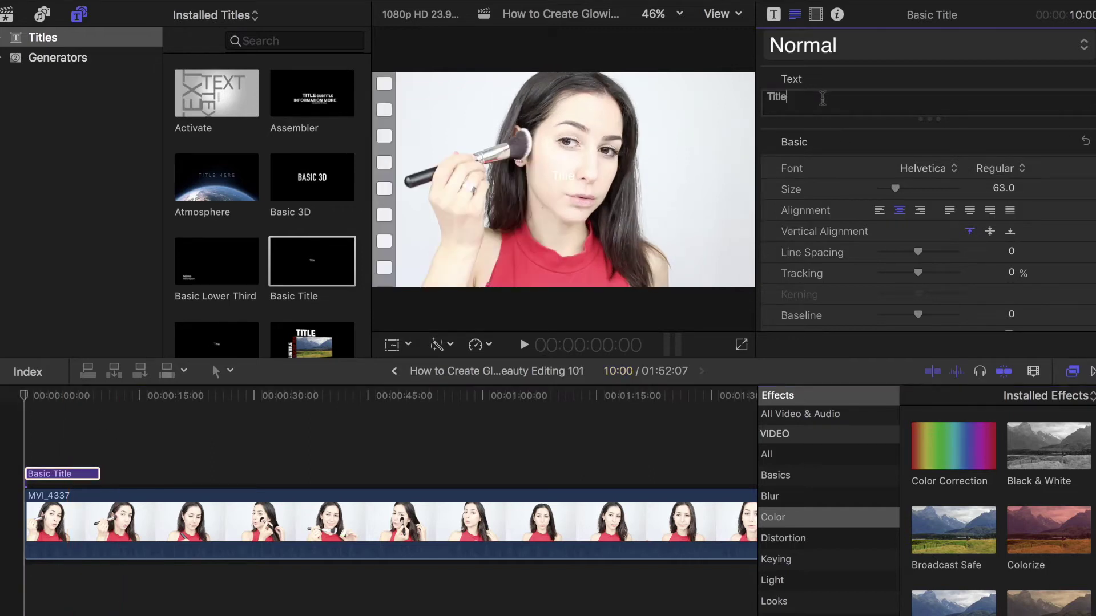
text(S)
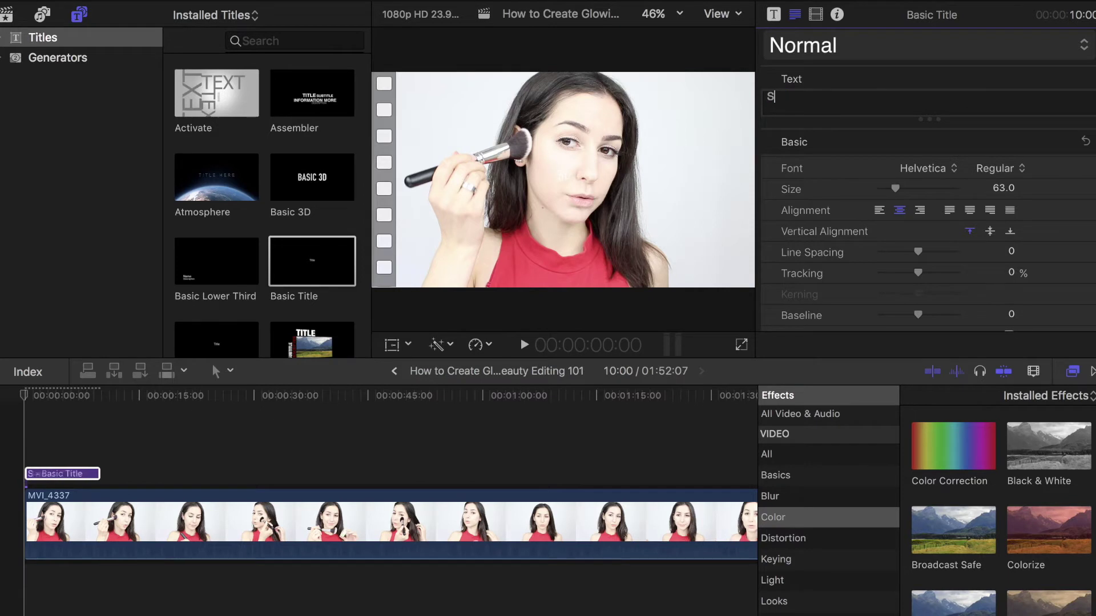
text(ubscribe!)
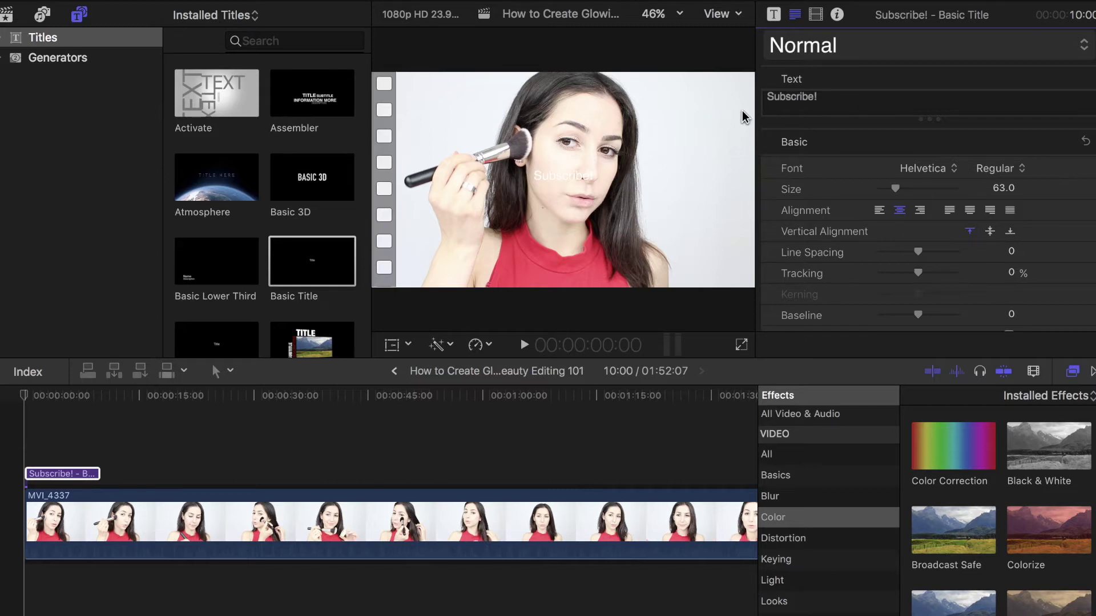
drag(763, 98, 827, 103)
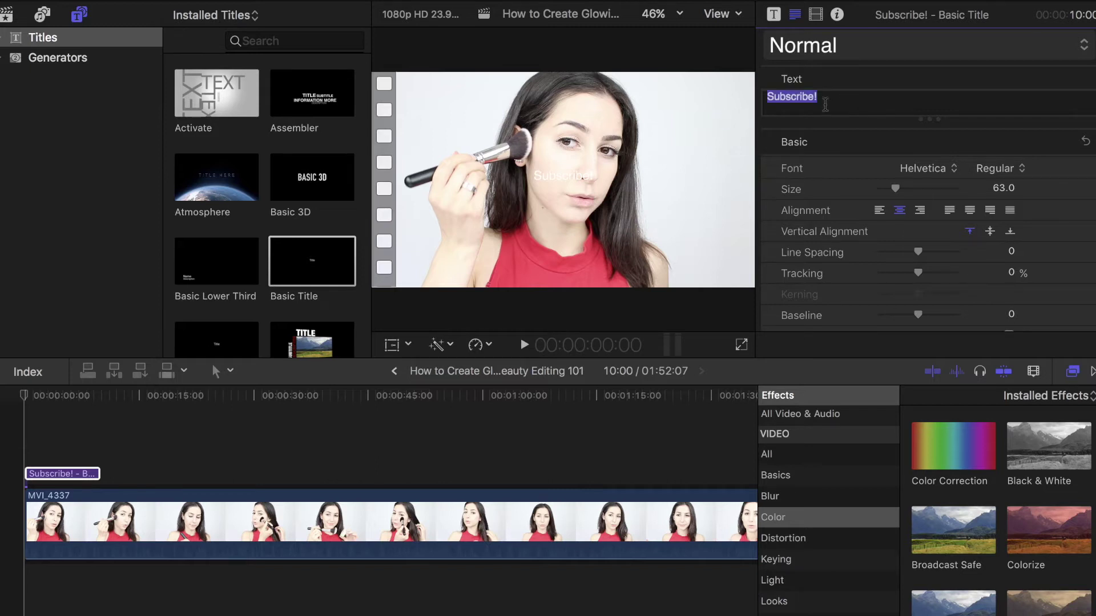
Set the title to Bebas Neue at size 177 and move it toward the upper left.
click(916, 166)
scroll(976, 73, up, 10)
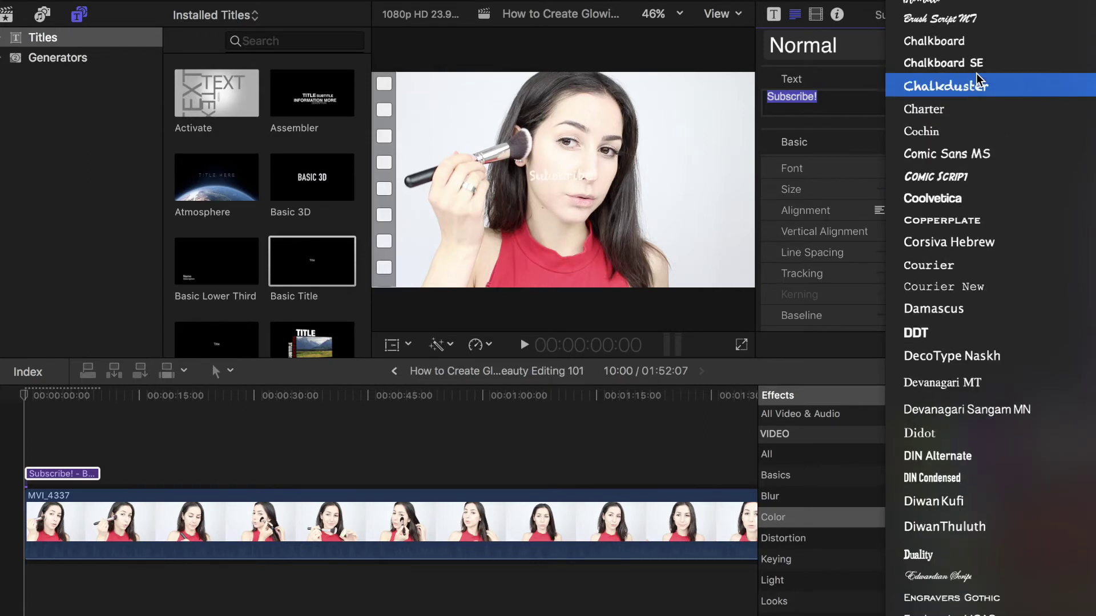
scroll(976, 73, up, 5)
click(939, 238)
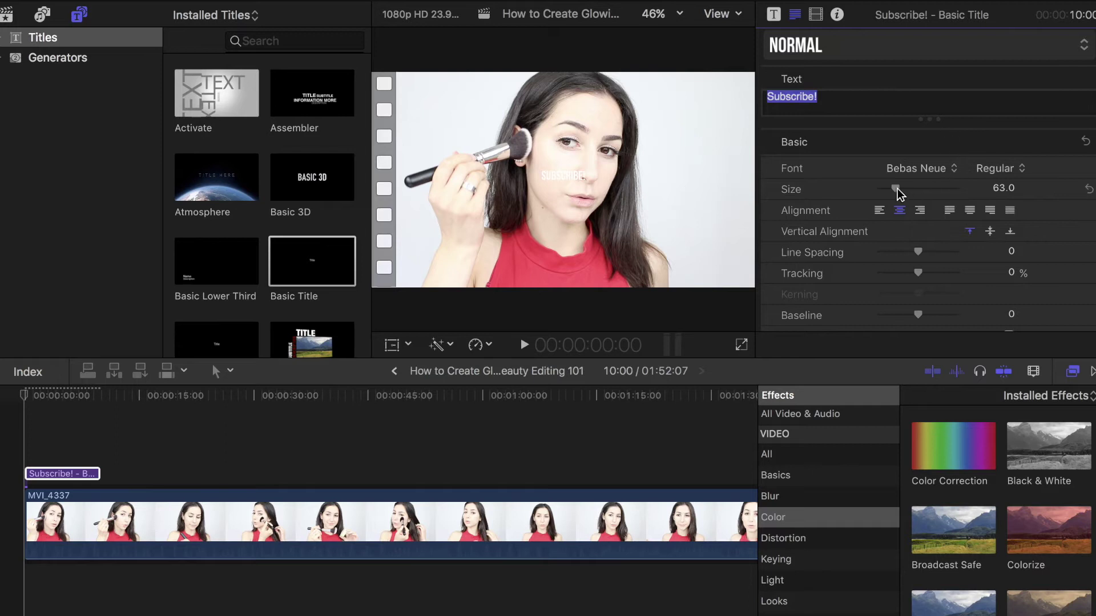
drag(897, 188, 929, 187)
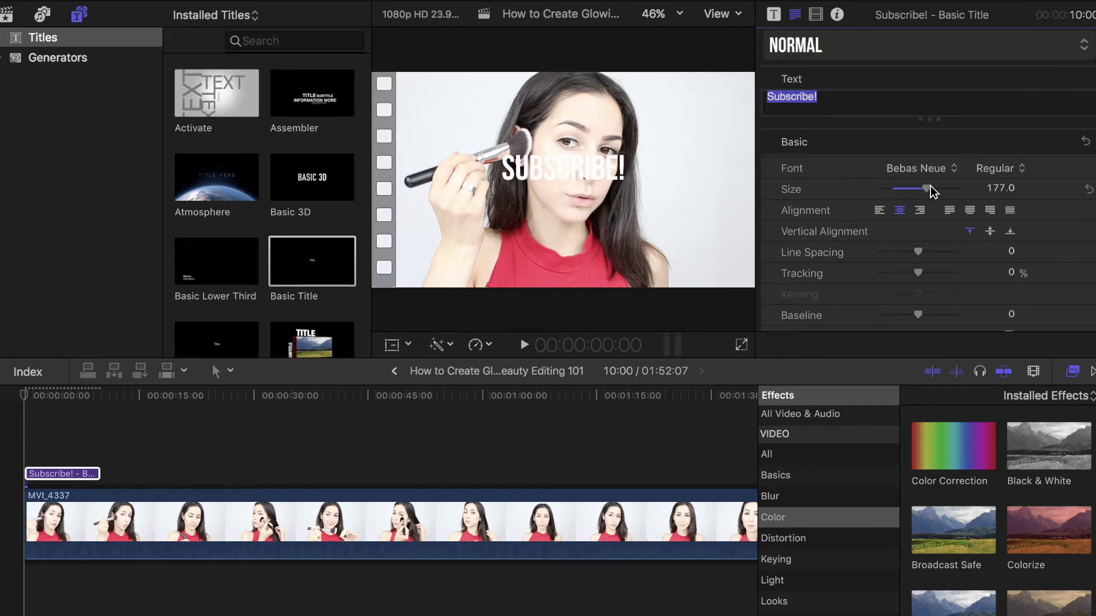
drag(594, 167, 474, 128)
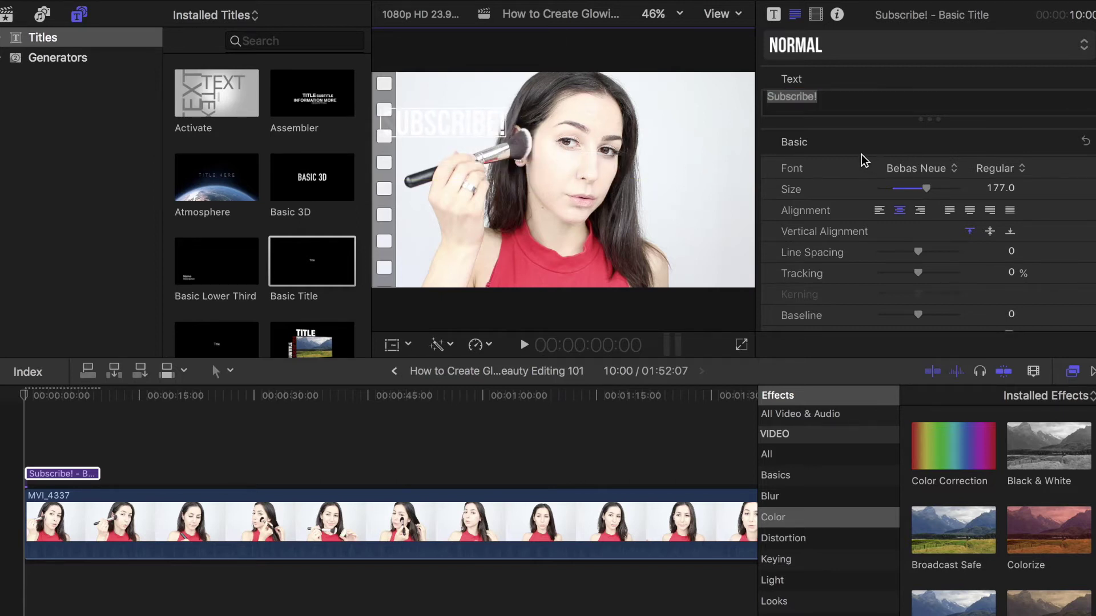
scroll(847, 151, down, 5)
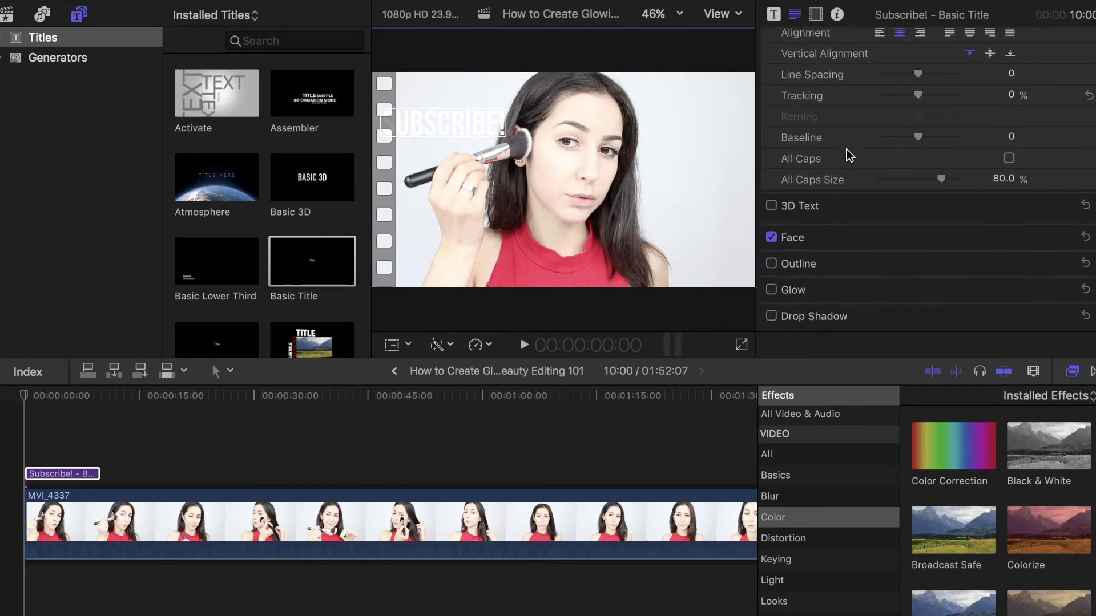
Enable a red glow on the title with blur 8 and radius 100.
click(771, 296)
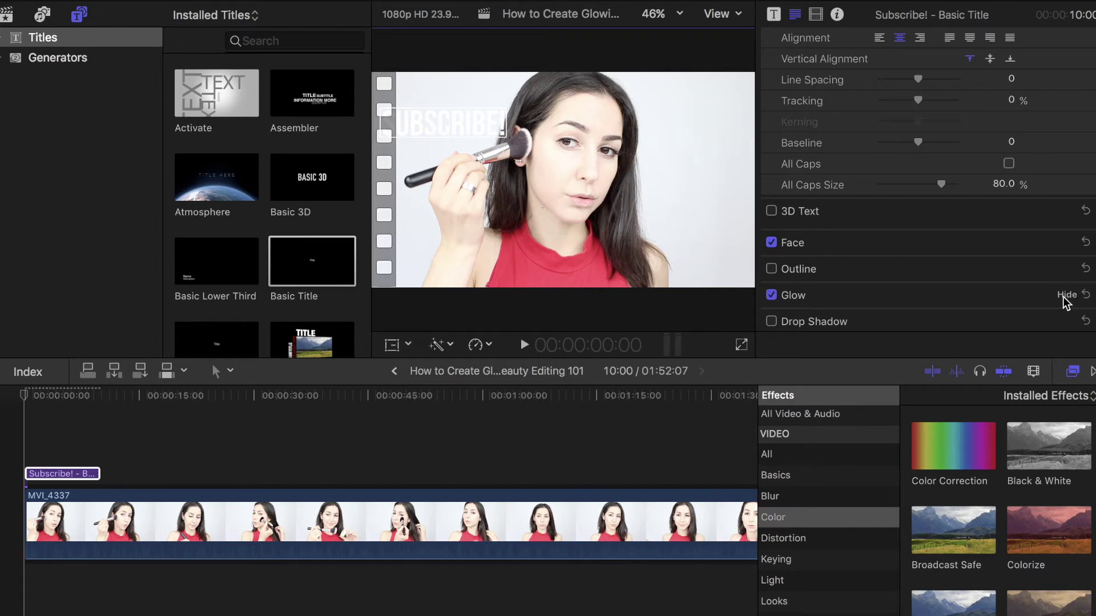
click(1065, 296)
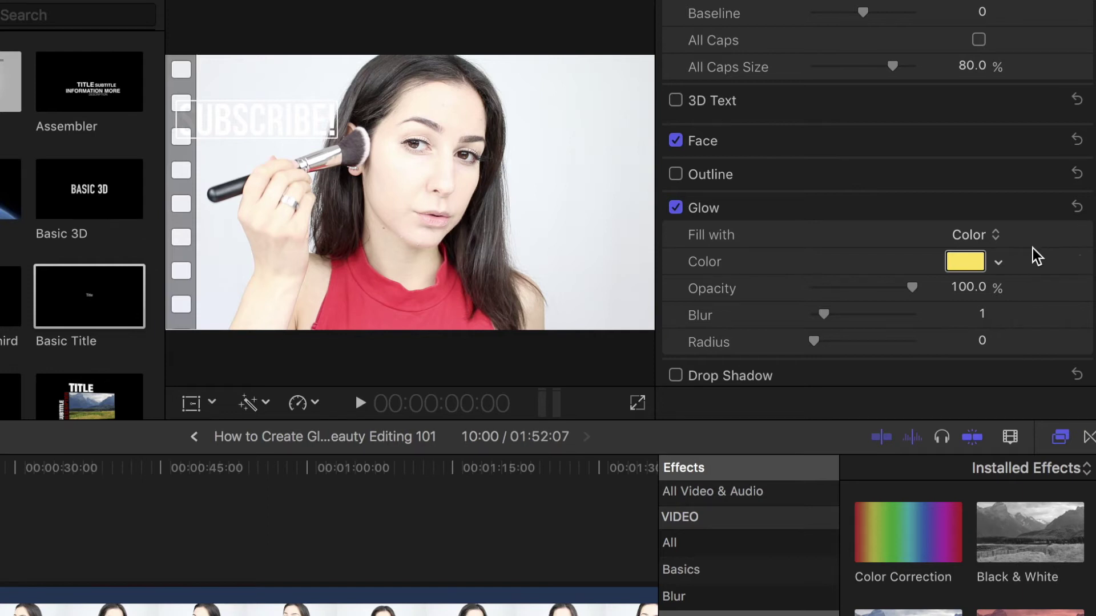
click(998, 263)
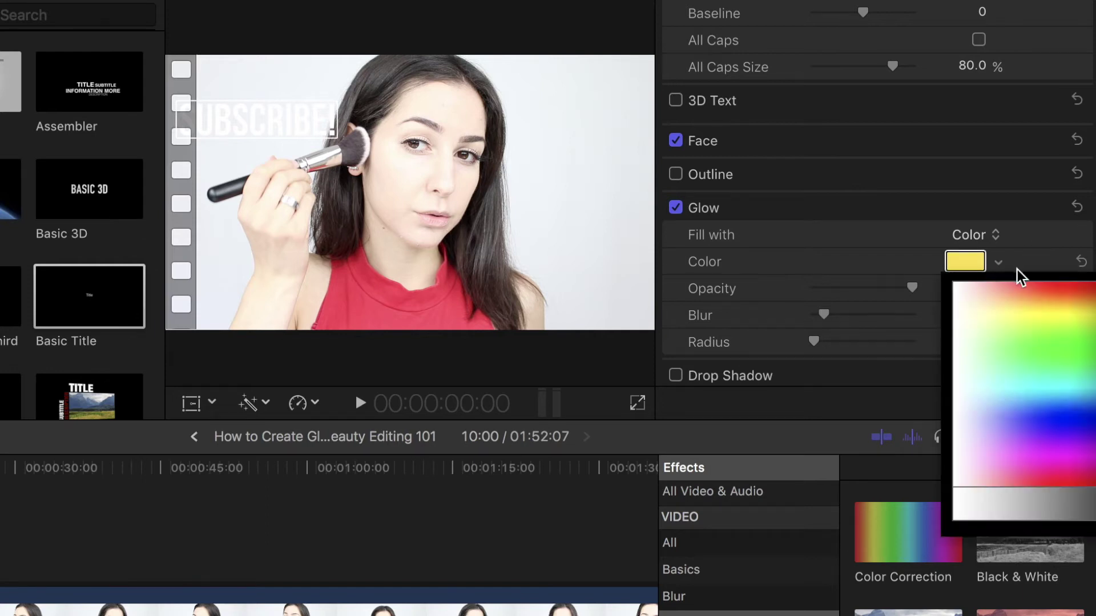
click(1079, 290)
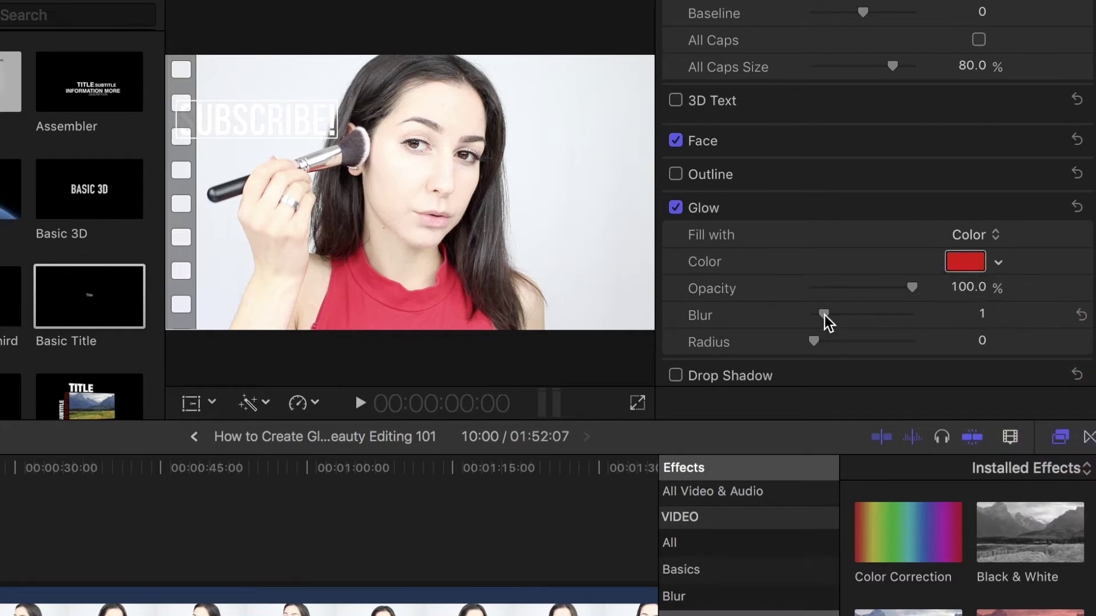
drag(824, 315, 894, 315)
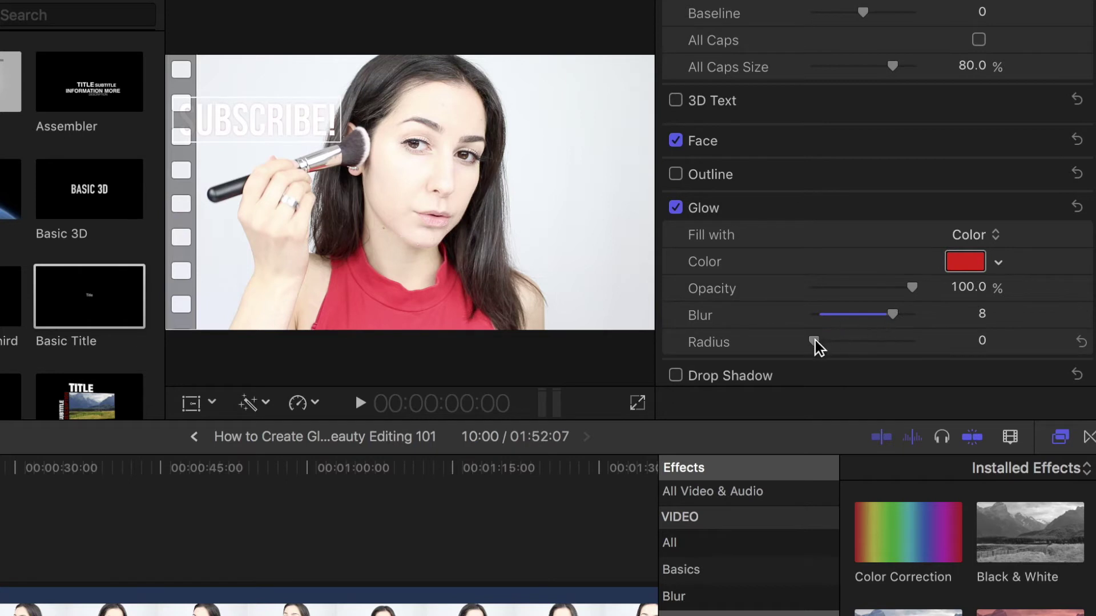
drag(815, 340, 920, 342)
scroll(924, 340, up, 1)
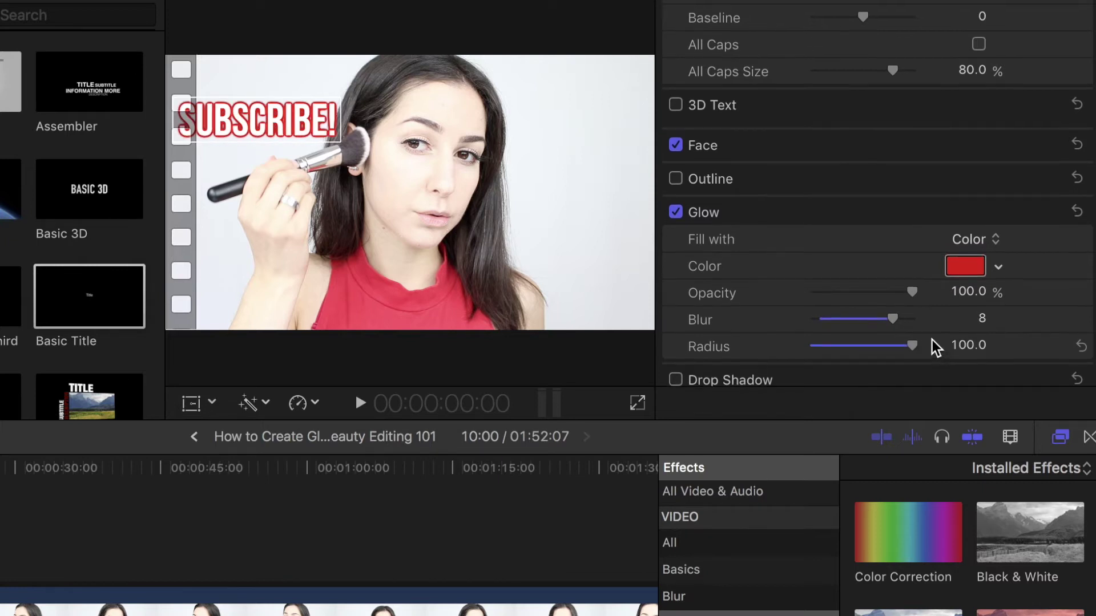
Set the glow blur to 7 and the glow opacity to 80%.
click(981, 319)
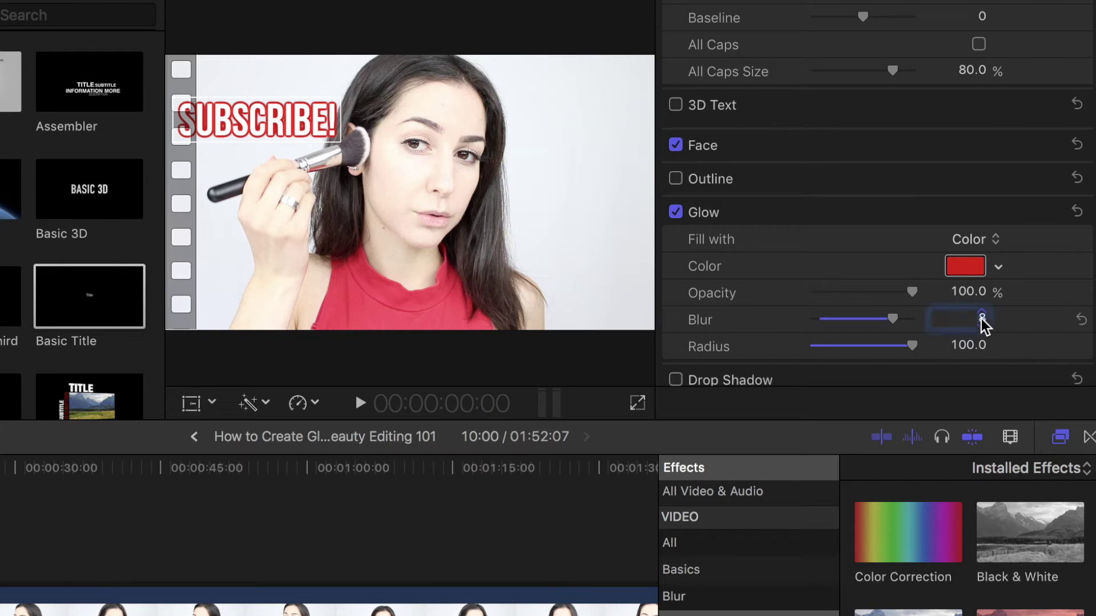
text(7)
key(Return)
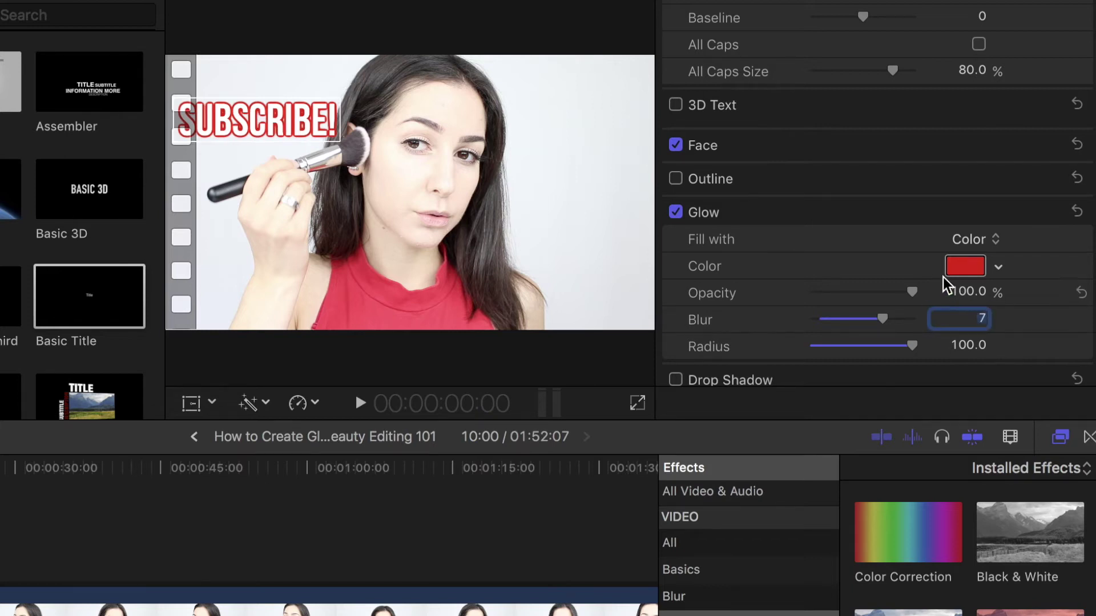
click(968, 293)
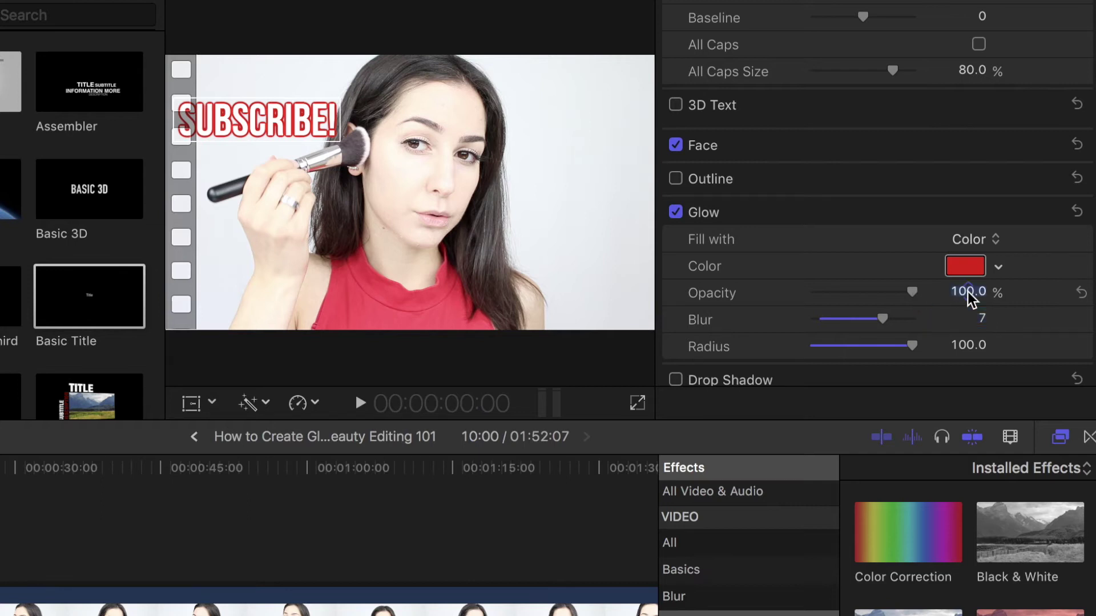
text(80)
key(Return)
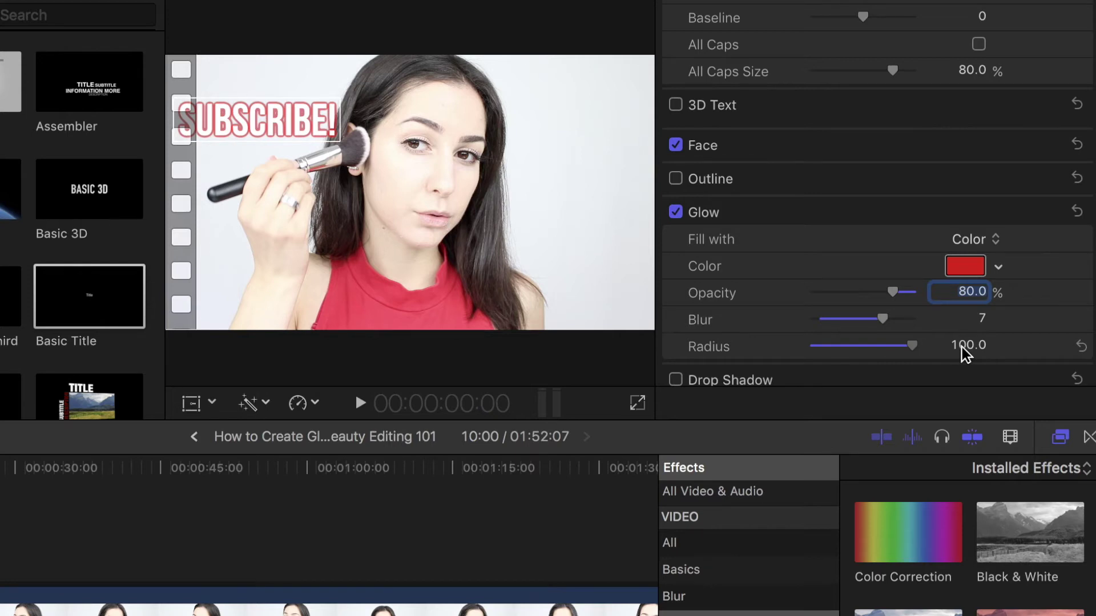
Try out the glow radius and blur sliders, then re-enter blur 7.
drag(961, 349, 928, 352)
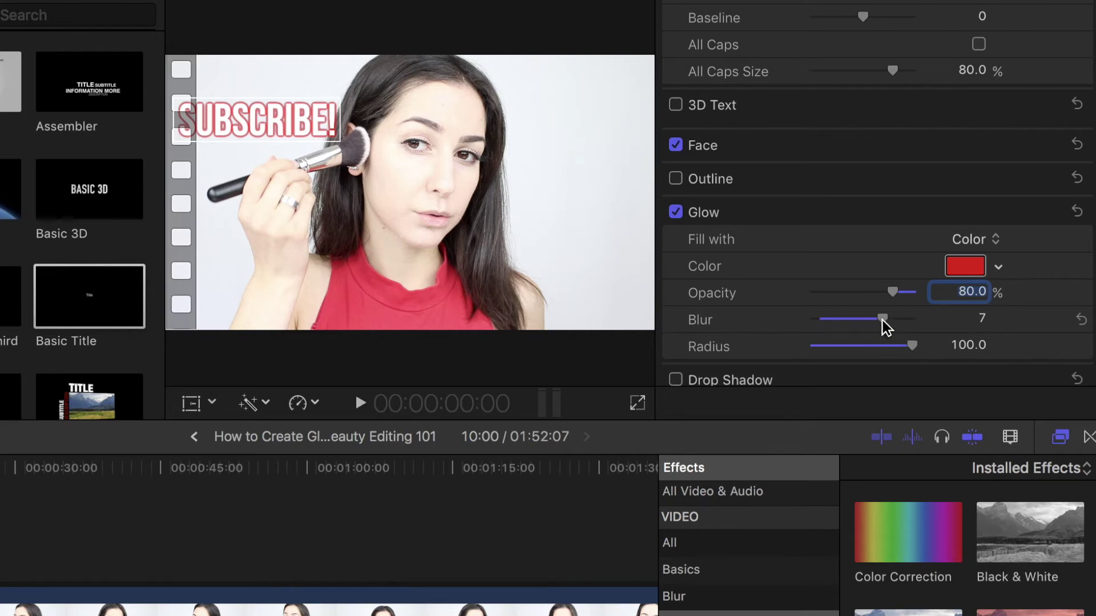
mouse_move(882, 321)
mouse_down()
mouse_move(845, 322)
mouse_move(882, 321)
mouse_up()
click(976, 319)
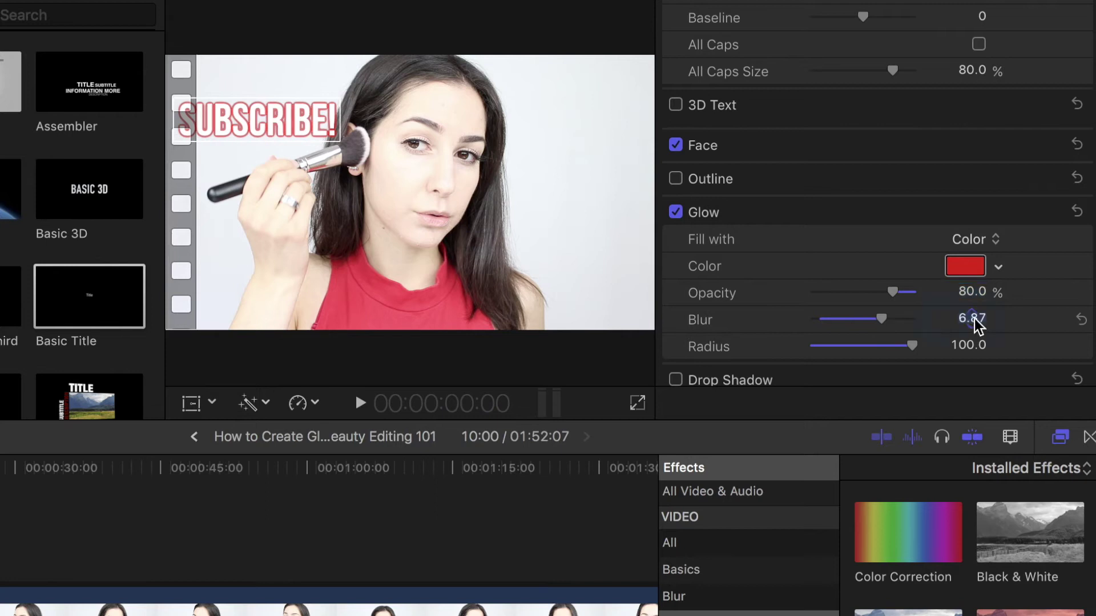
text(7)
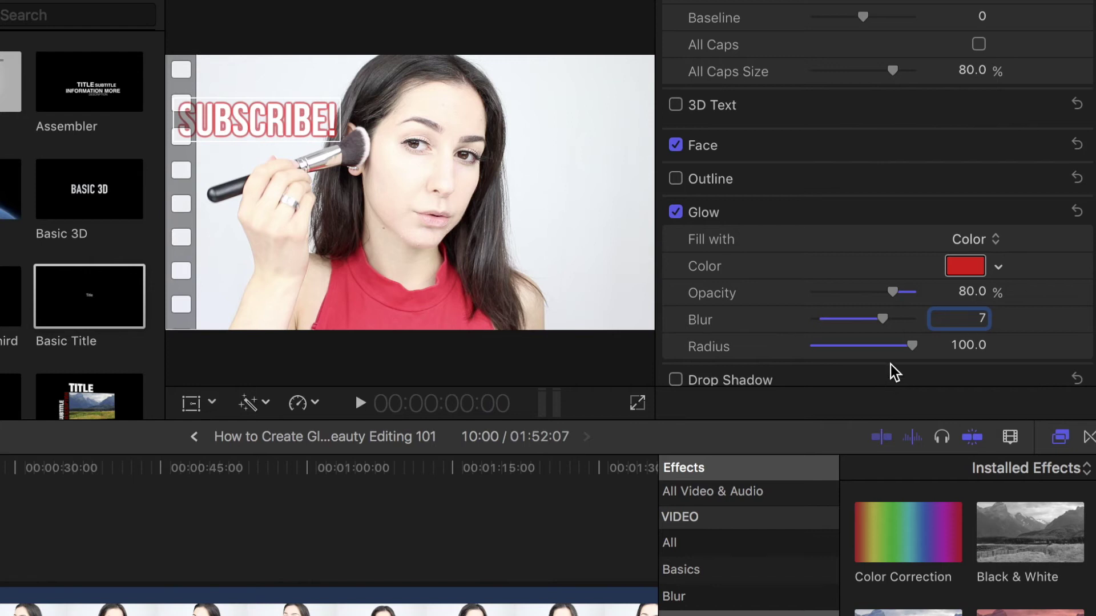
scroll(896, 357, down, 1)
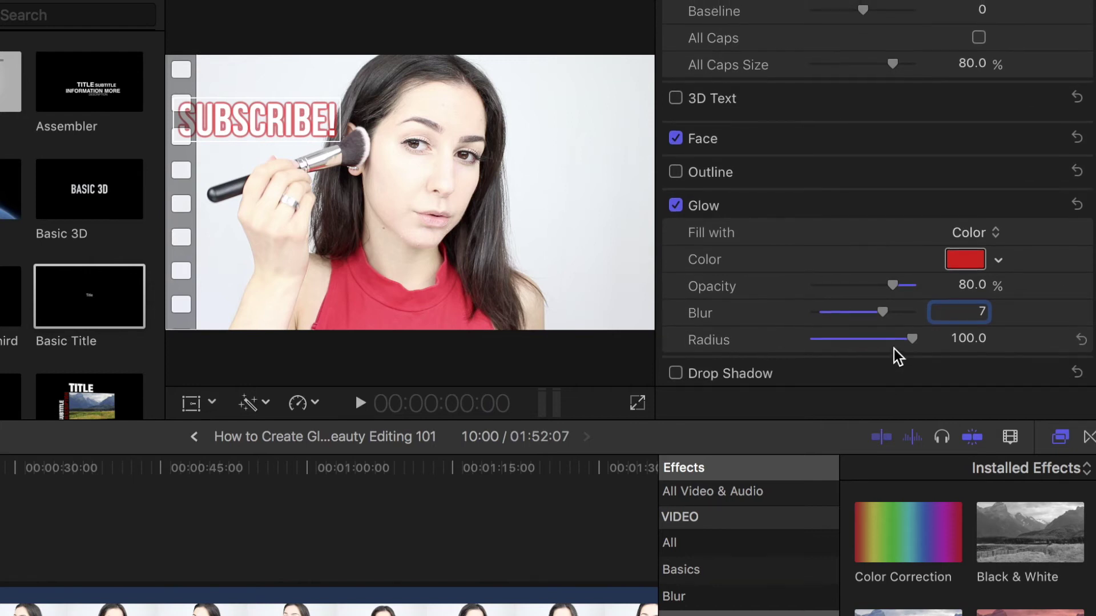
Turn on a red drop shadow for the title.
click(676, 374)
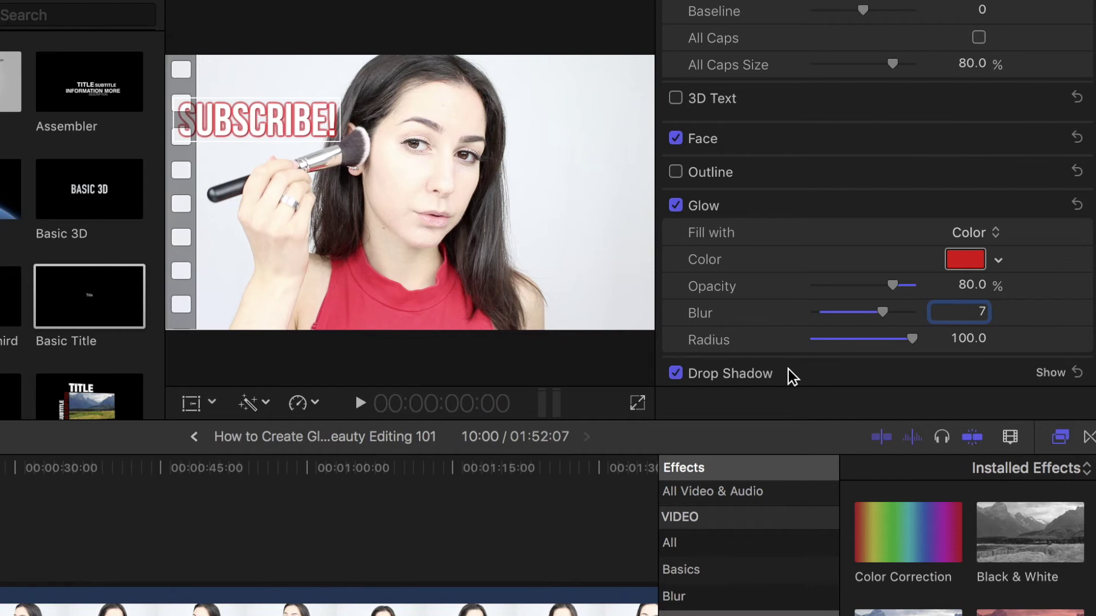
click(1052, 371)
scroll(994, 366, down, 5)
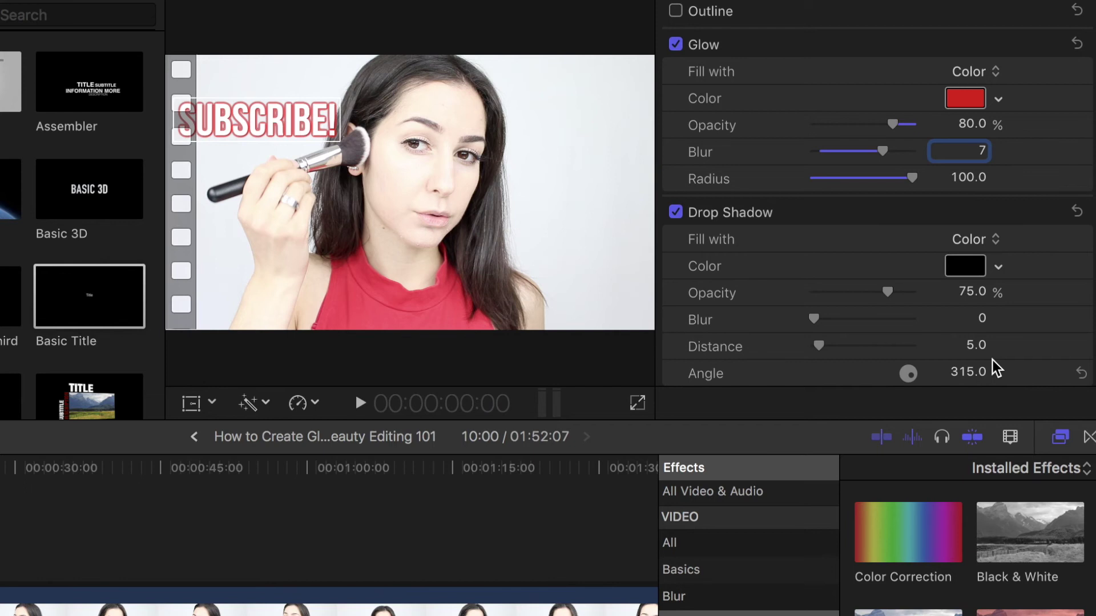
click(998, 268)
click(1076, 288)
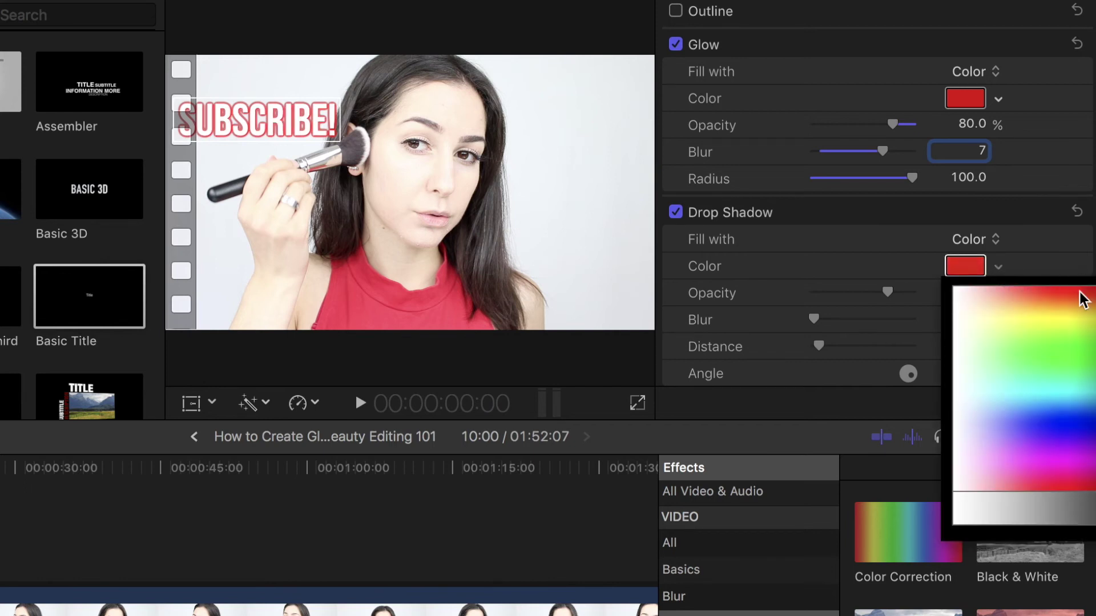
key(Escape)
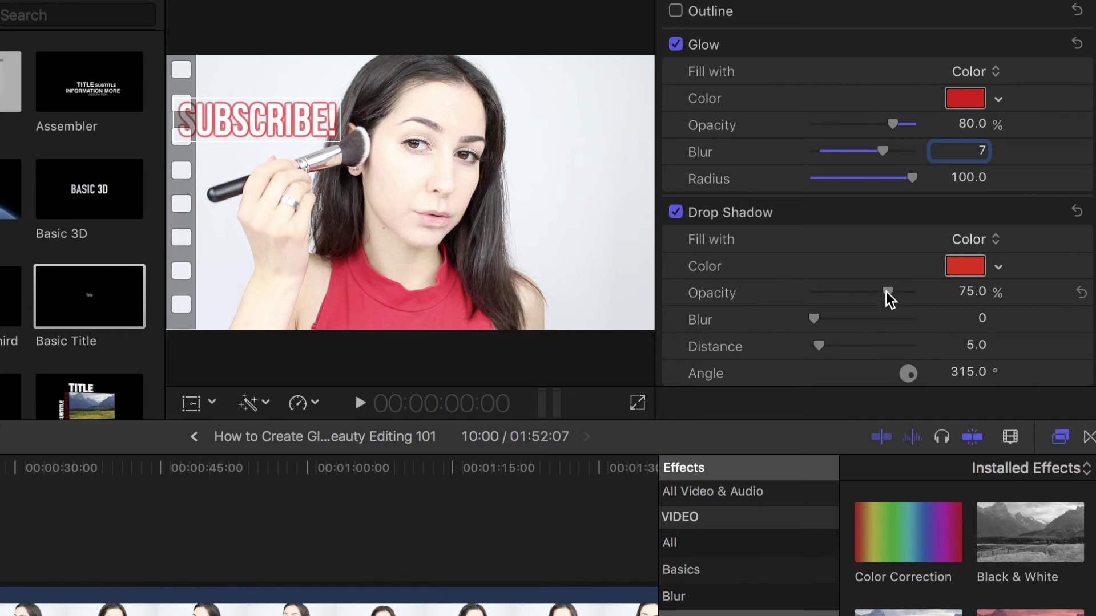
Set the drop shadow to 100% opacity, blur 10 and angle 143.4°.
drag(887, 293, 936, 292)
drag(834, 319, 958, 343)
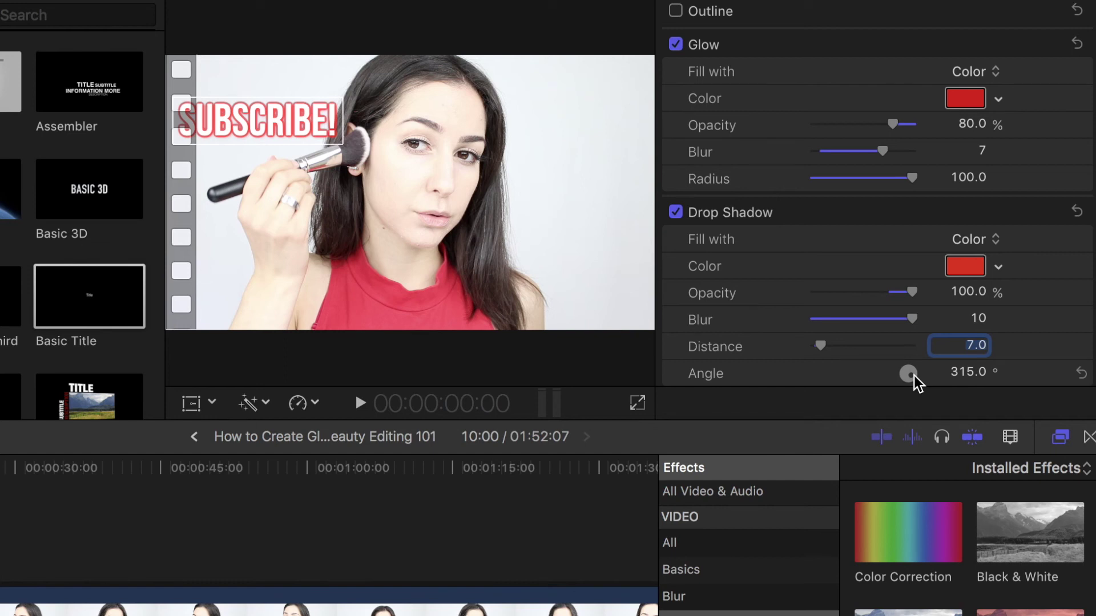
drag(913, 375, 882, 357)
Change the drop shadow angle to -135.7°, comparing the title with glow off and back on.
click(676, 45)
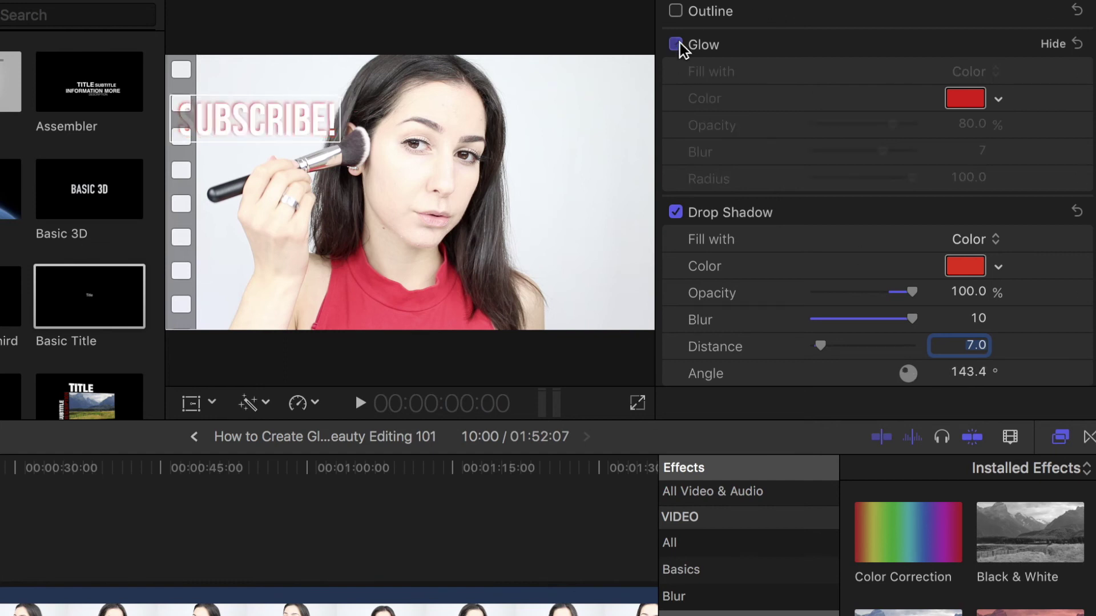
mouse_move(907, 377)
mouse_down()
mouse_move(912, 352)
mouse_move(925, 361)
mouse_move(920, 386)
mouse_move(890, 378)
mouse_move(888, 369)
mouse_move(910, 384)
mouse_move(940, 377)
mouse_move(899, 383)
mouse_up()
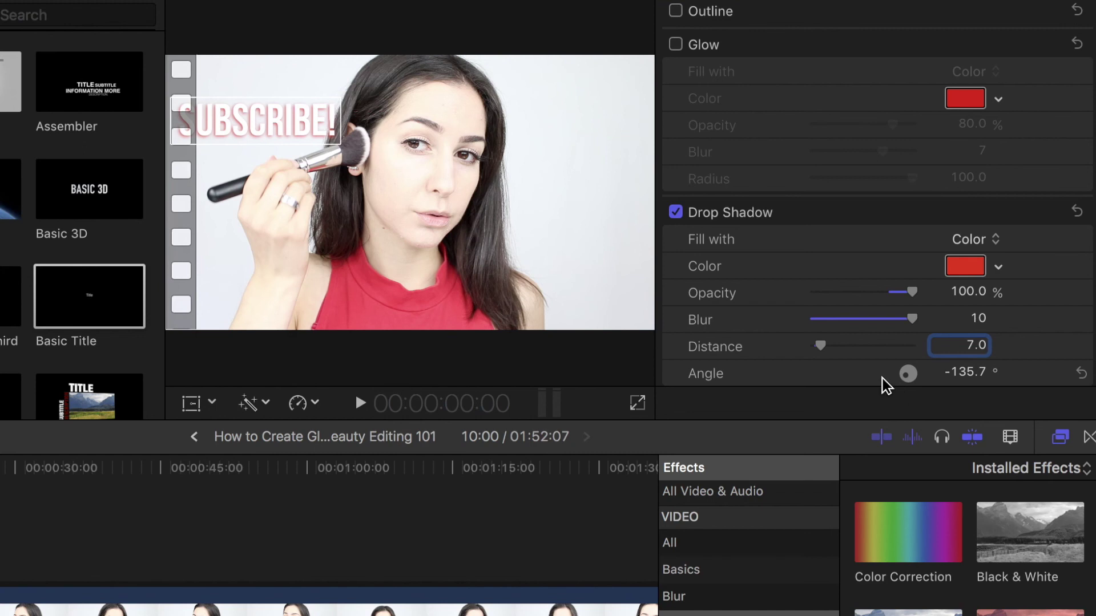
click(676, 44)
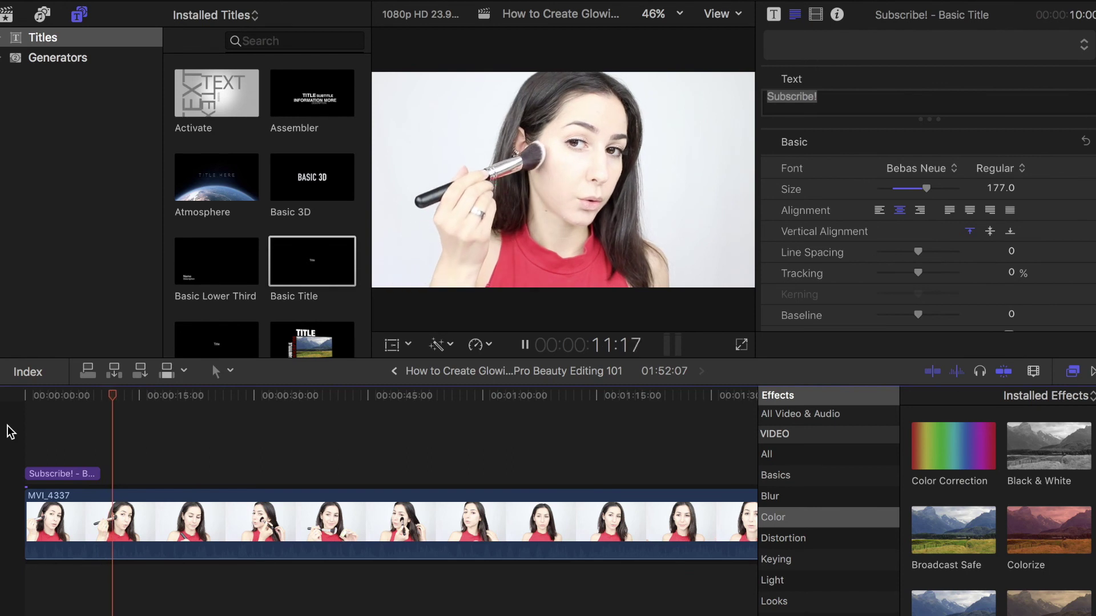
Stop playback and move the playhead near the clip's start to preview the title.
key(space)
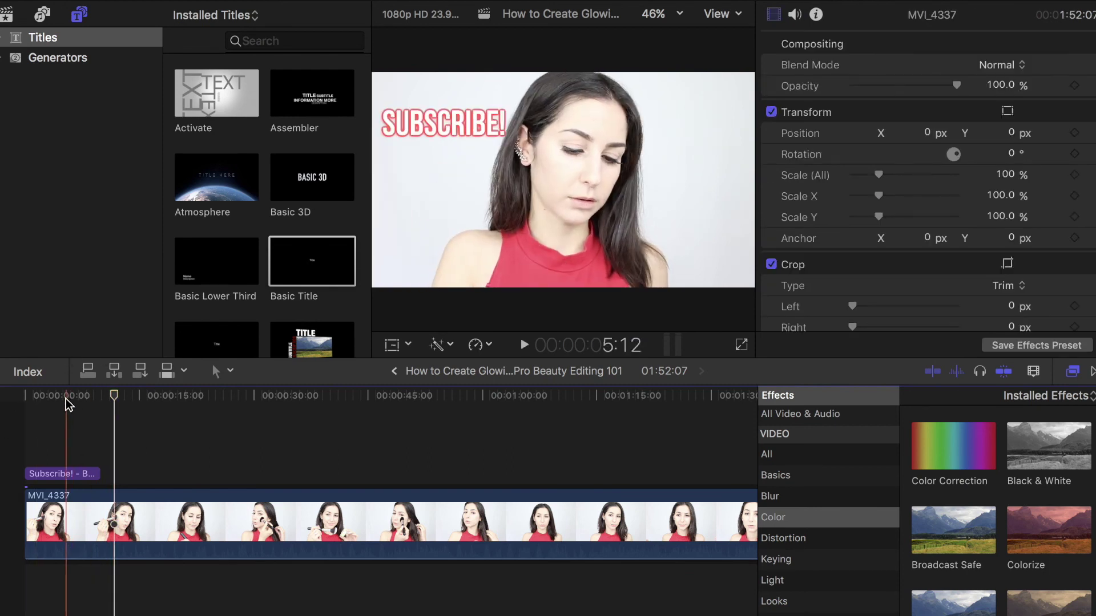
click(63, 396)
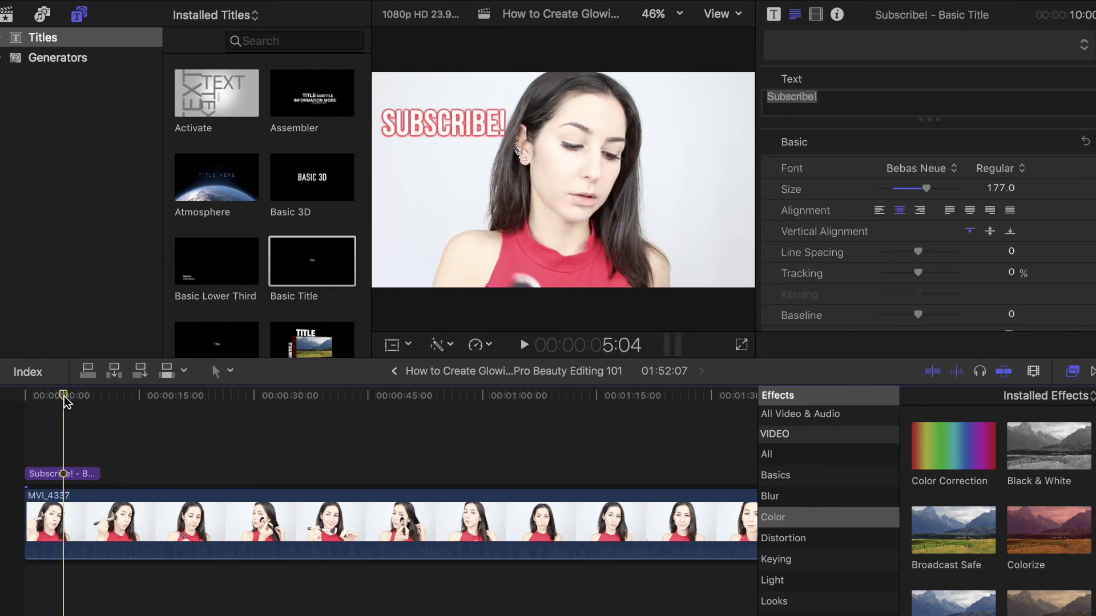